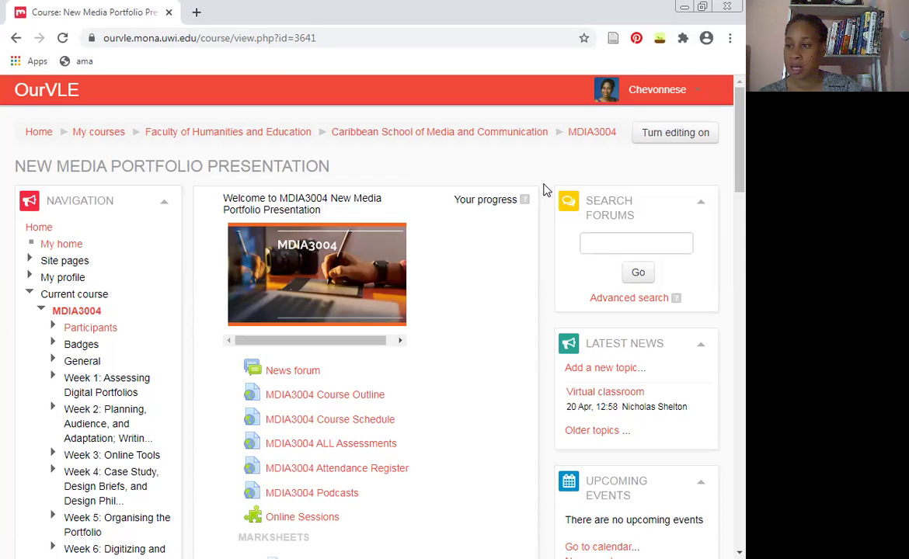
Open the Online Sessions page of the MDIA3004 course
scroll(543, 189, down, 1)
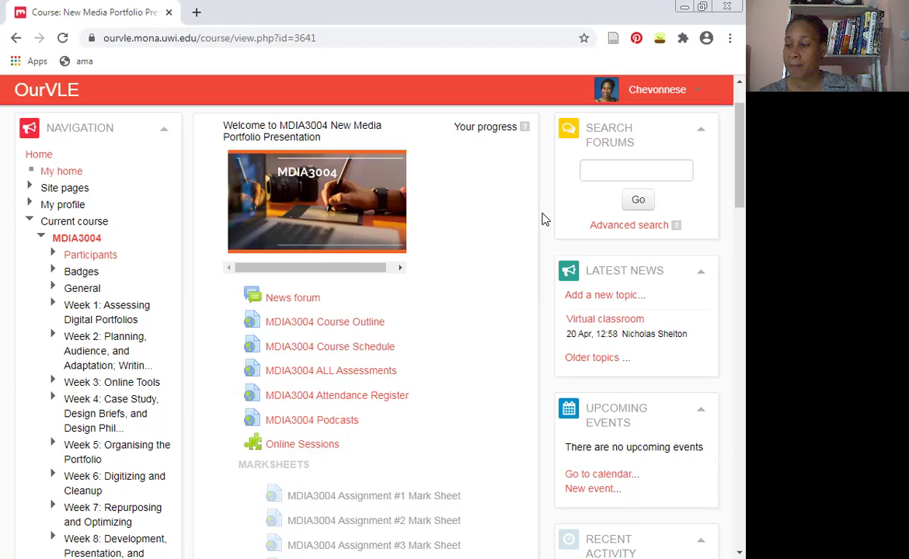
scroll(544, 220, down, 3)
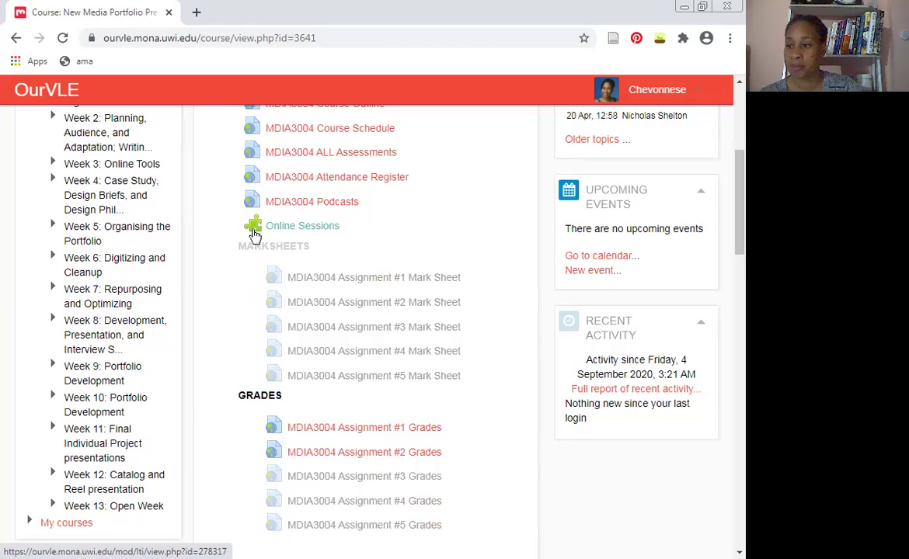
click(304, 231)
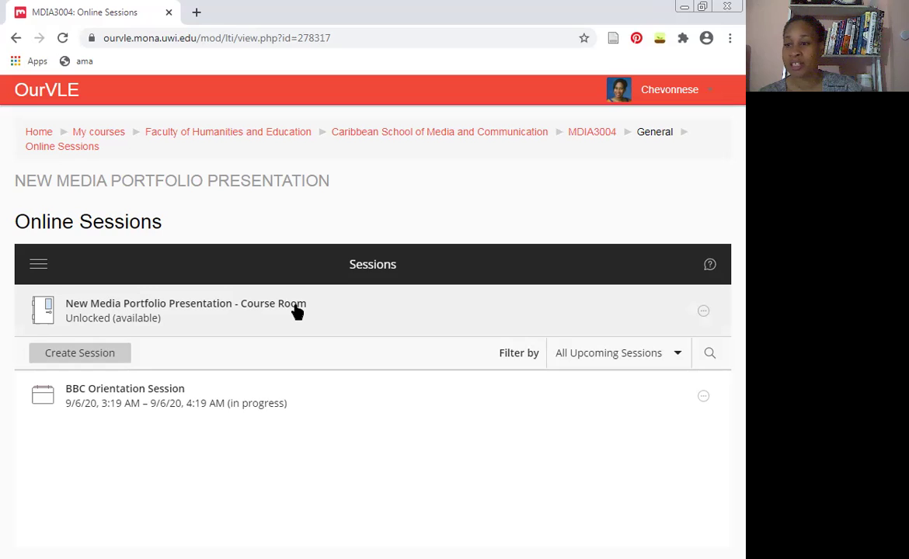
View the course room's options, close them, and join the BBC Orientation Session
click(702, 312)
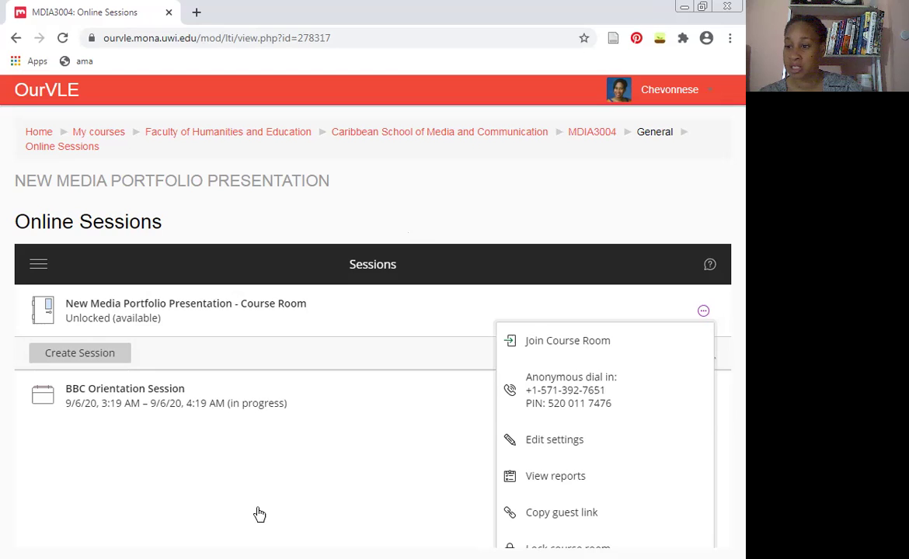
click(313, 477)
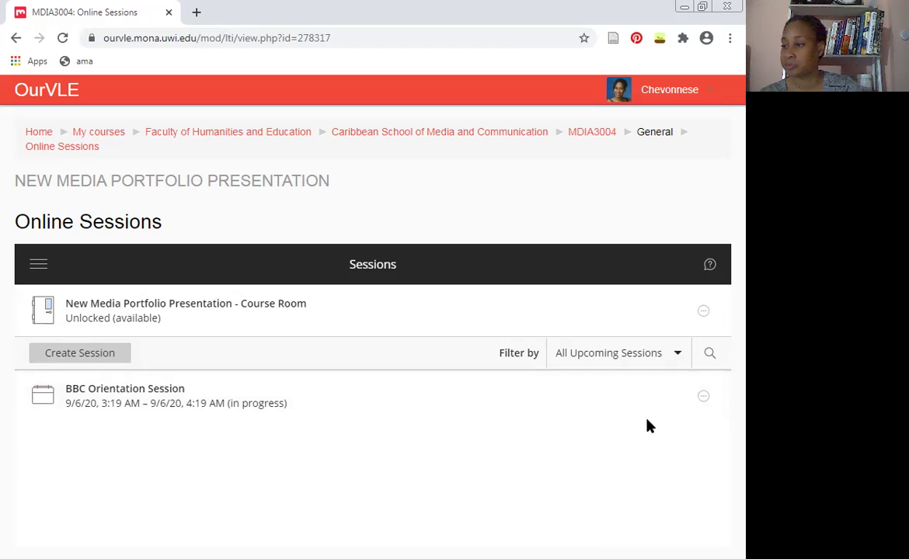
click(703, 398)
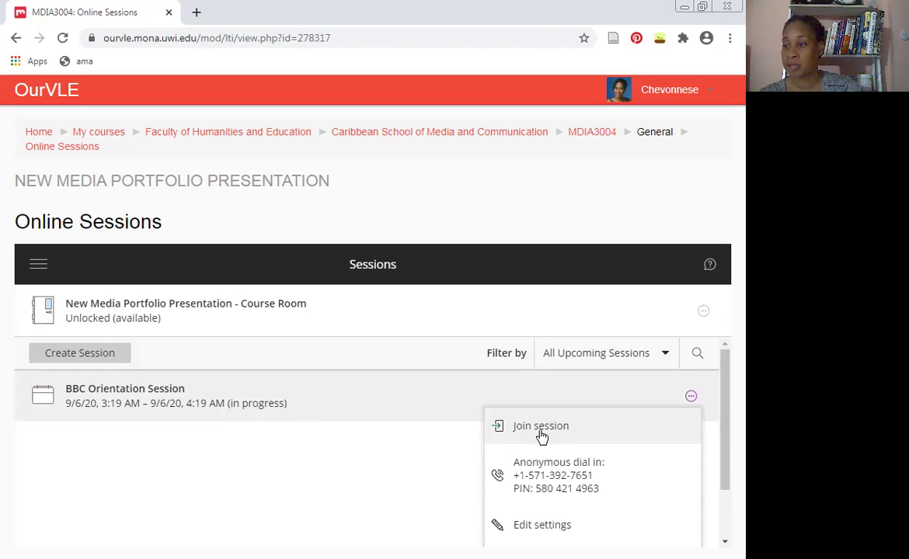
click(542, 435)
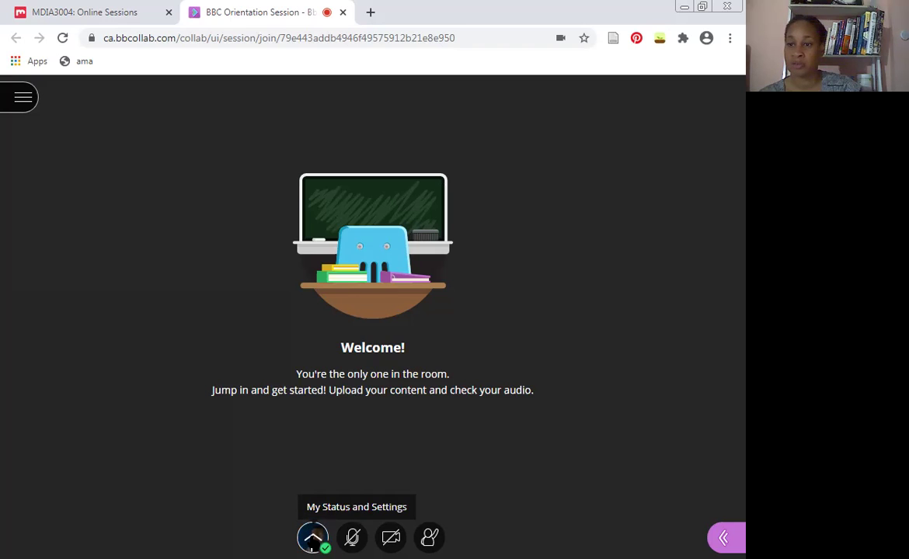
Examine the personal status and feedback options available in the session
click(311, 538)
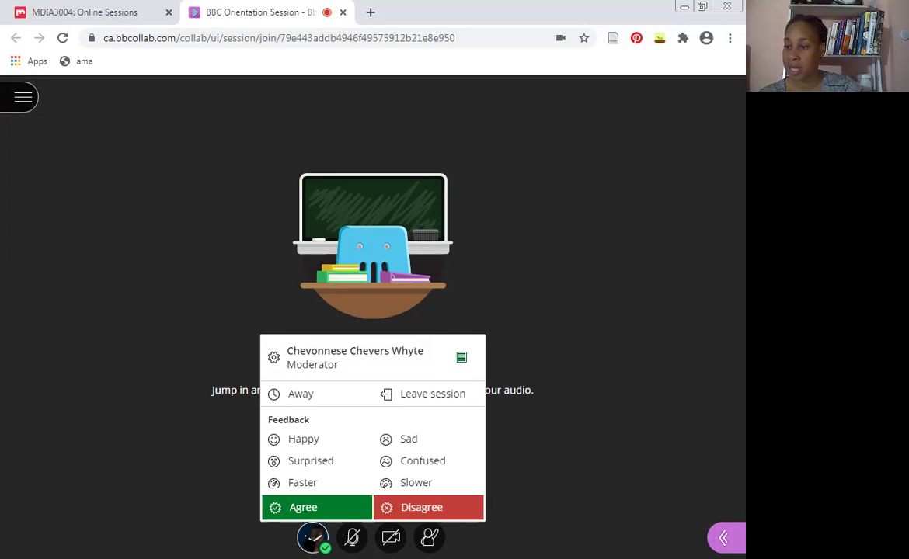
click(312, 540)
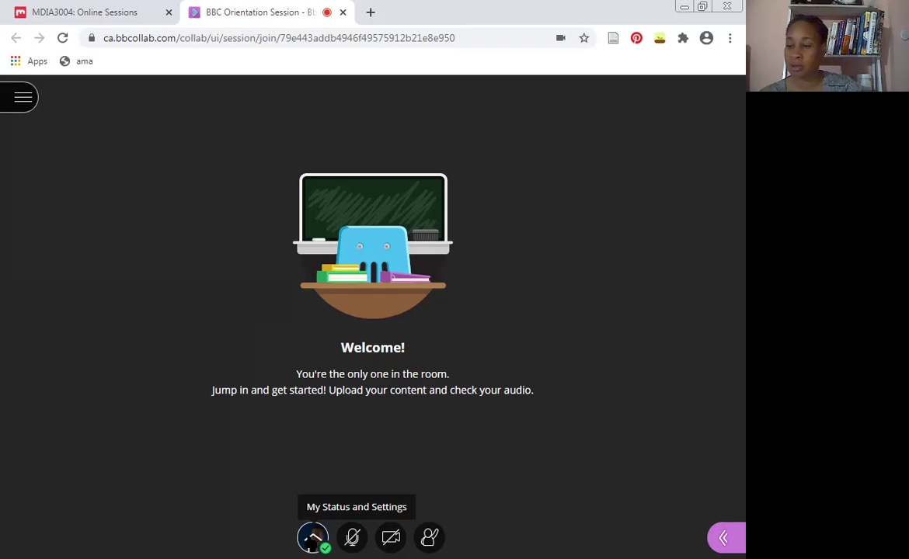
click(312, 539)
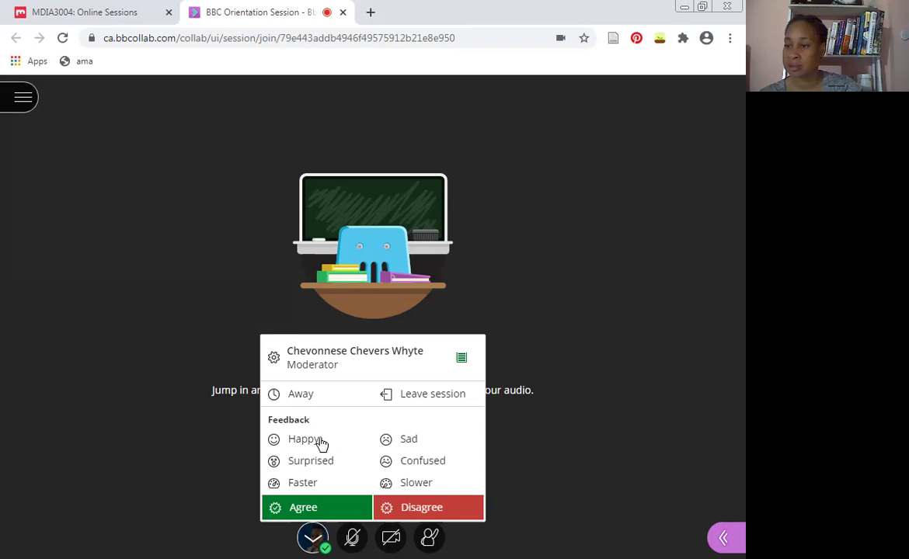
View the profile picture options in My Settings, cancel without changing the picture, and close the settings
click(276, 361)
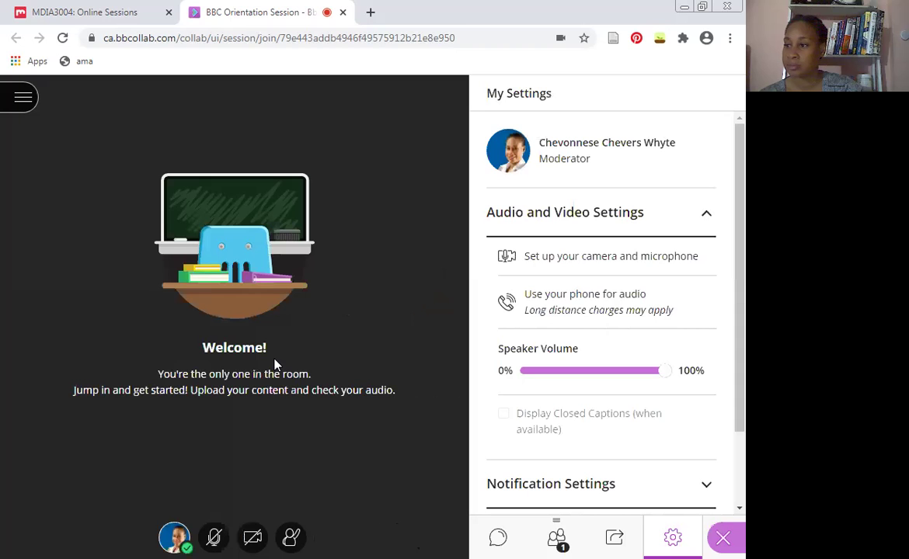
click(509, 156)
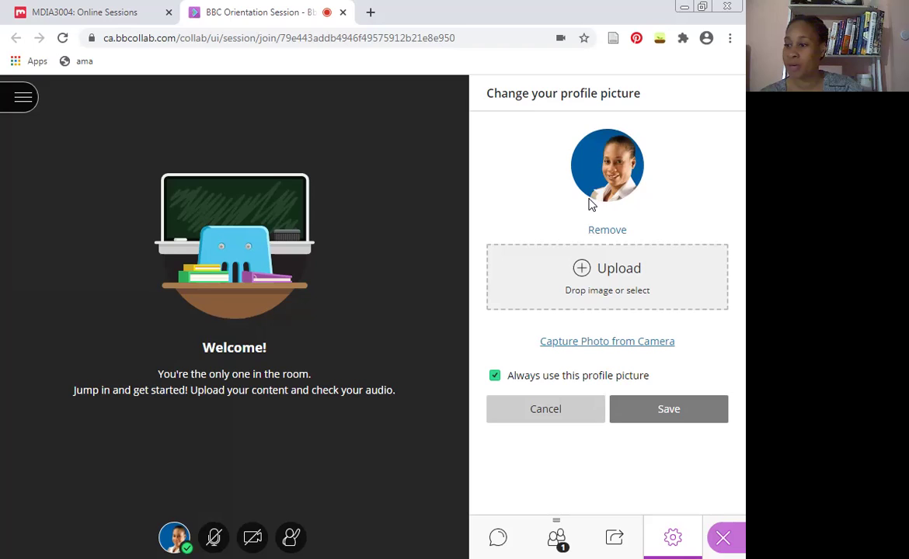
click(560, 412)
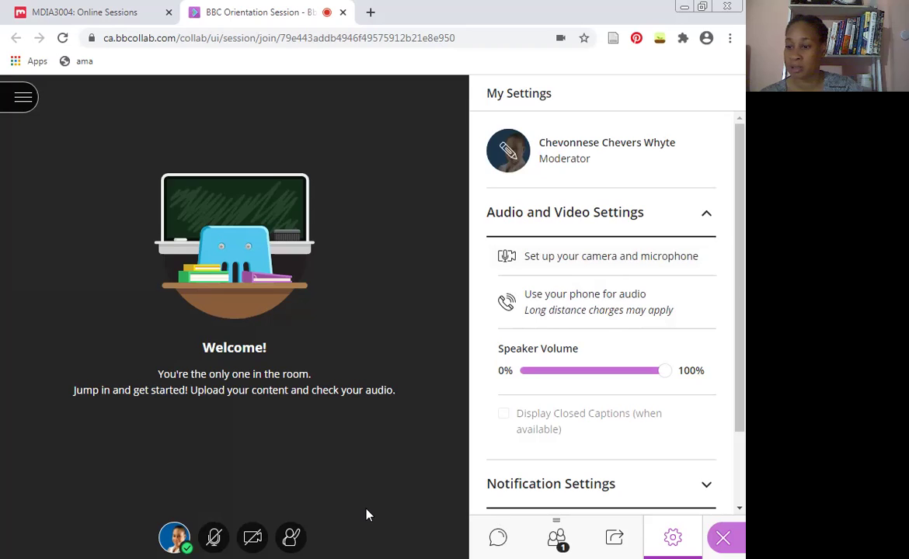
click(723, 537)
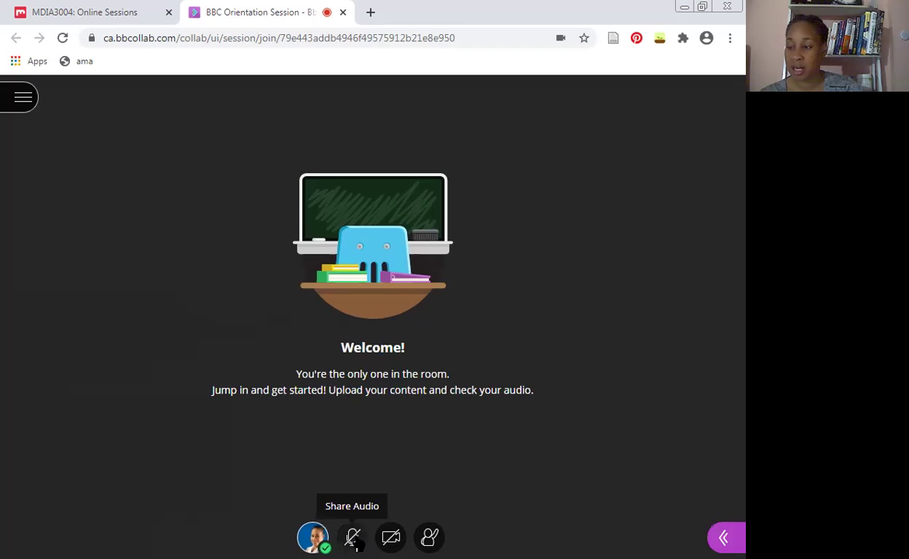
Start the camera and microphone setup and confirm working audio with Microphone (2- Blue Snowball) selected
click(724, 540)
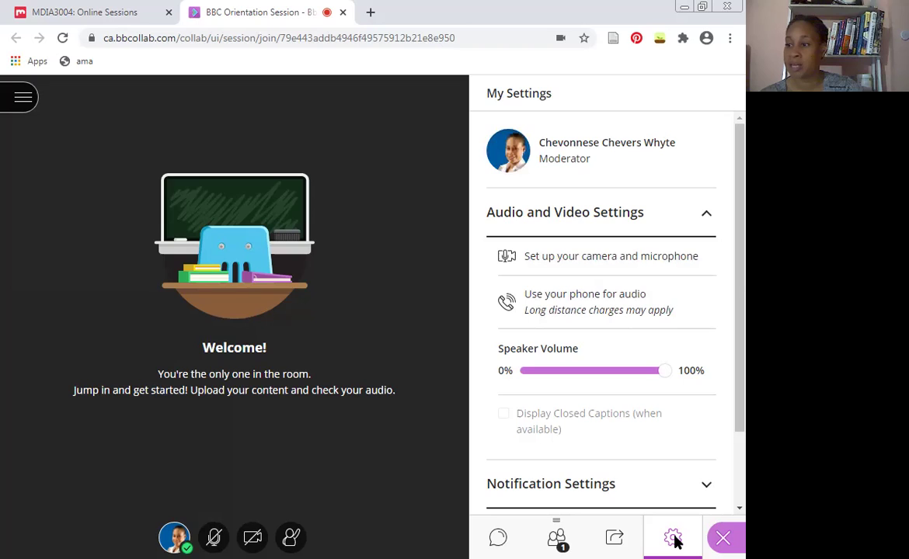
click(596, 265)
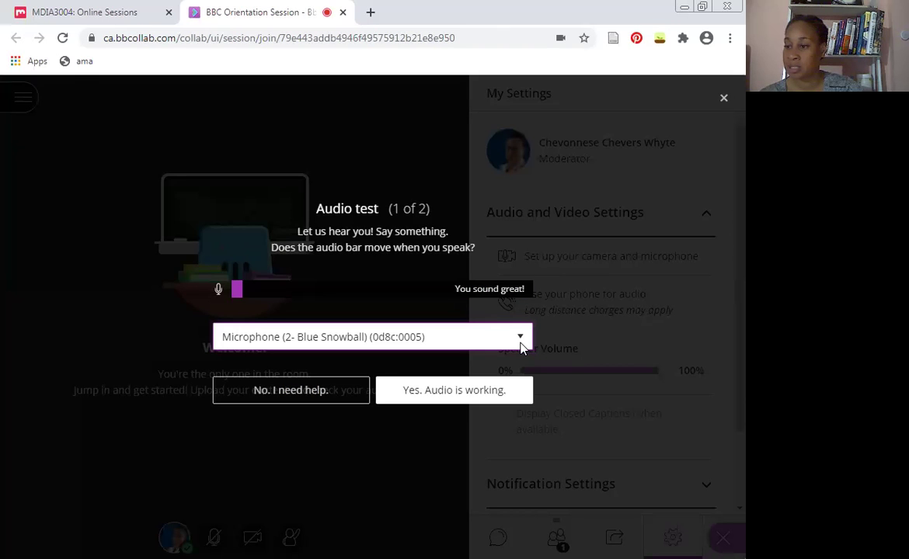
click(522, 346)
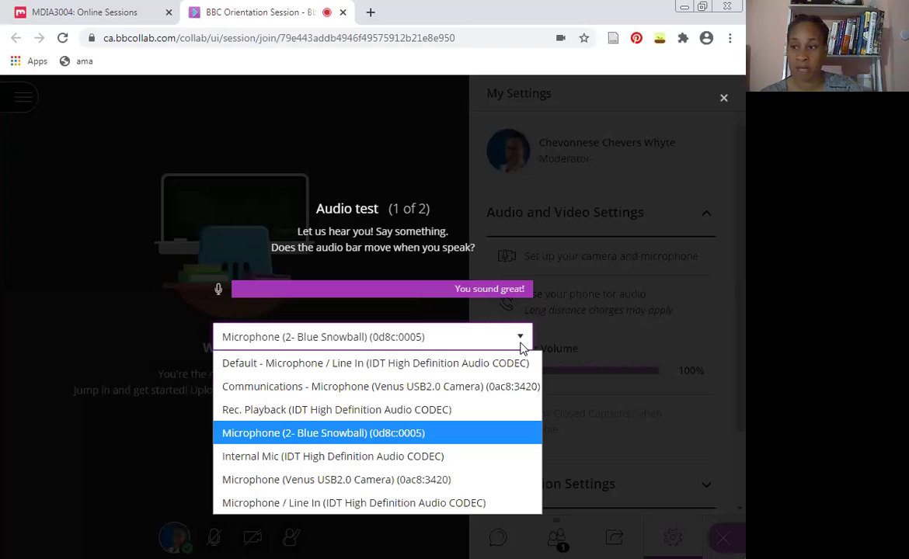
click(522, 348)
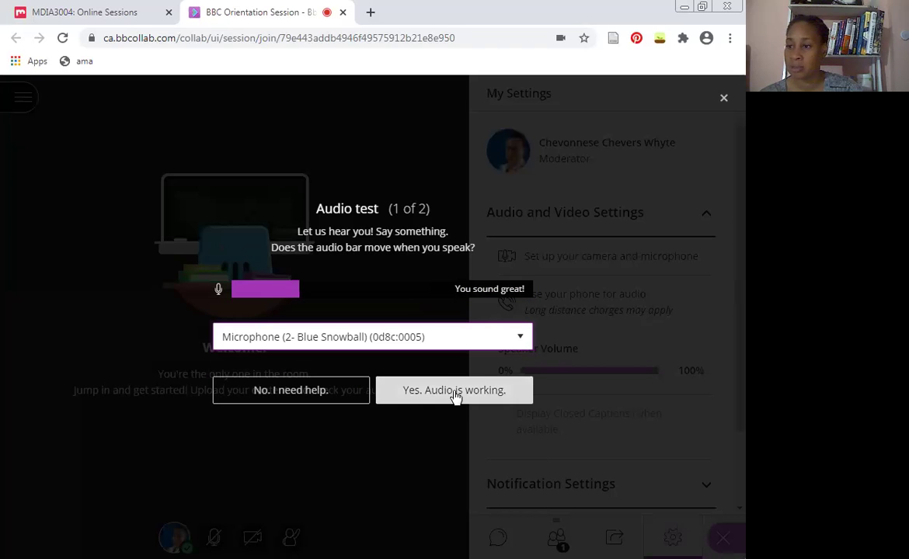
click(456, 391)
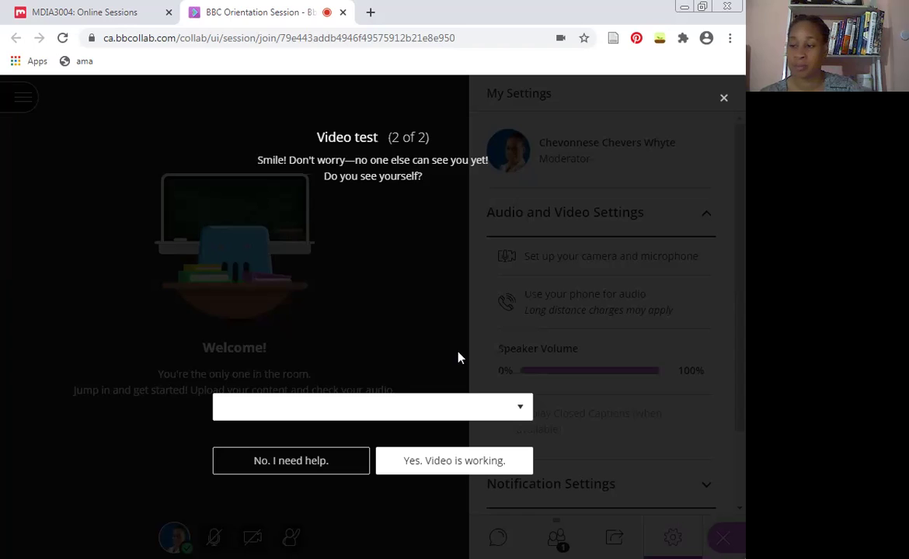
Check the available cameras in the video test, confirm that video is working, and dismiss the closing tip and settings
click(520, 409)
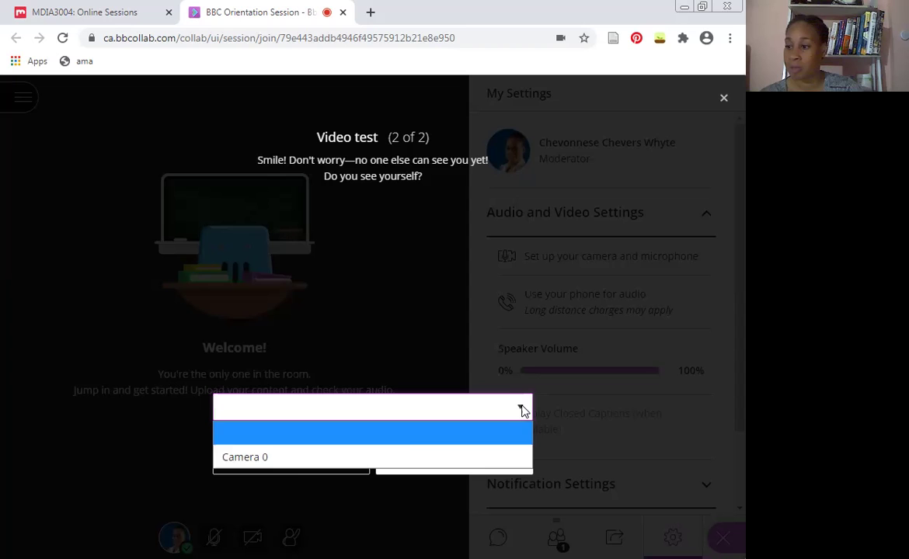
click(520, 409)
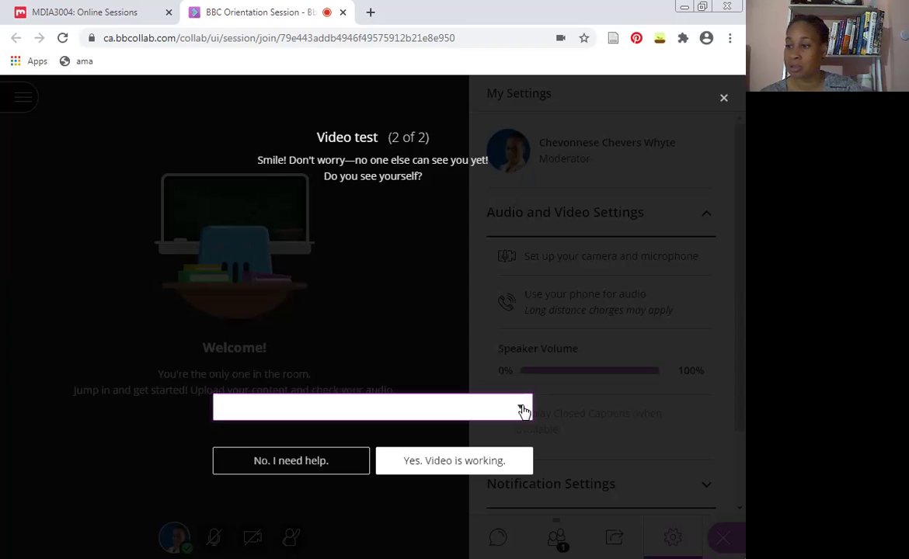
click(469, 462)
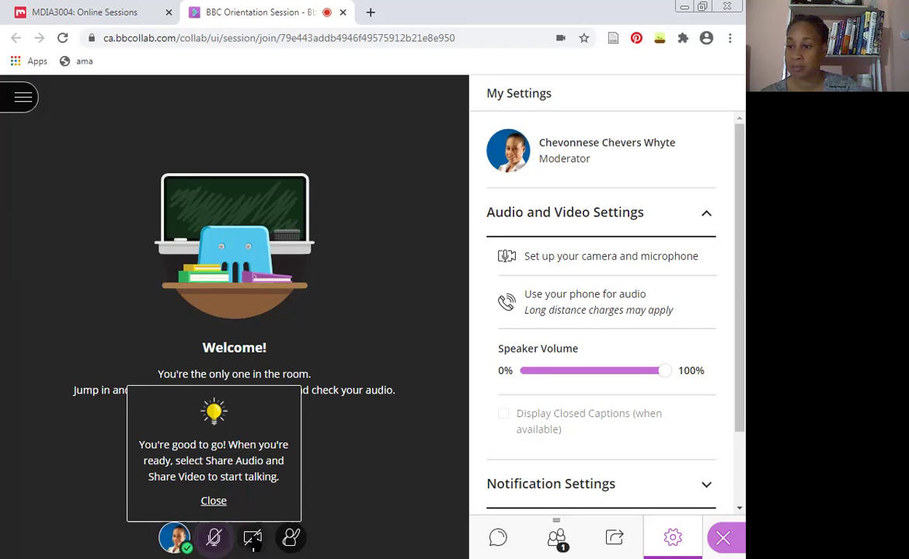
click(214, 502)
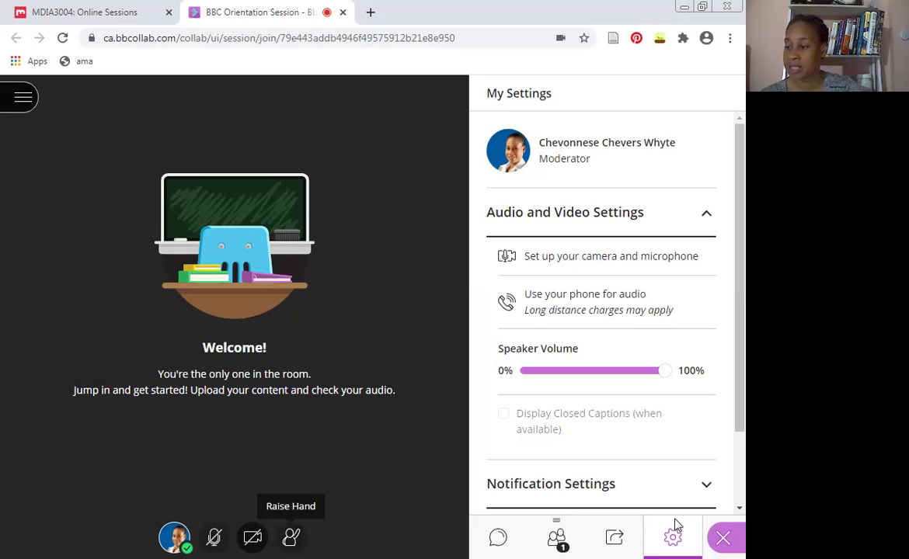
click(724, 537)
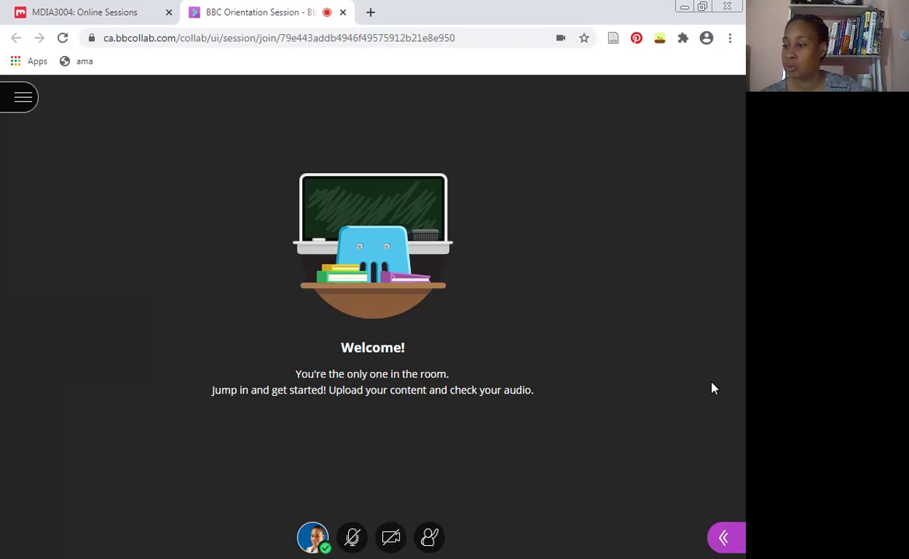
Look over the My Settings sections and open the Everyone chat at its message field
click(724, 539)
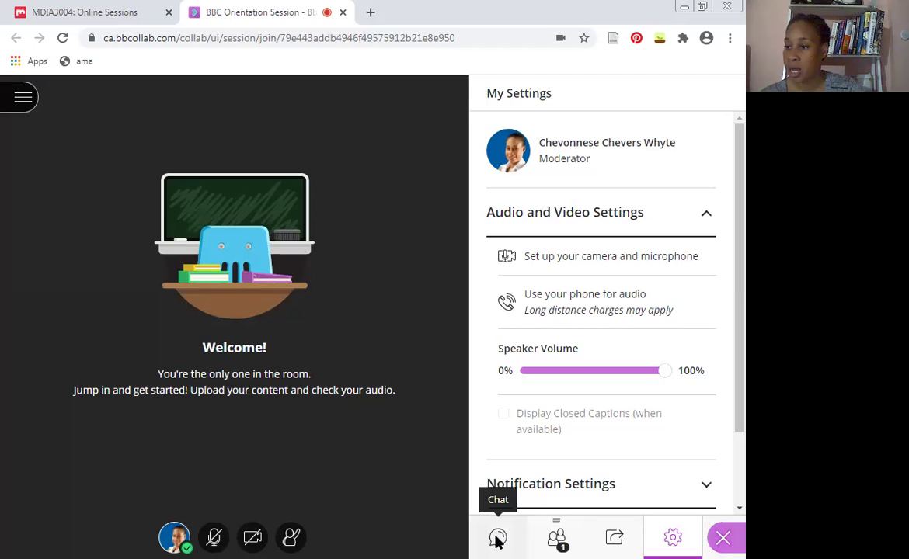
scroll(724, 450, down, 2)
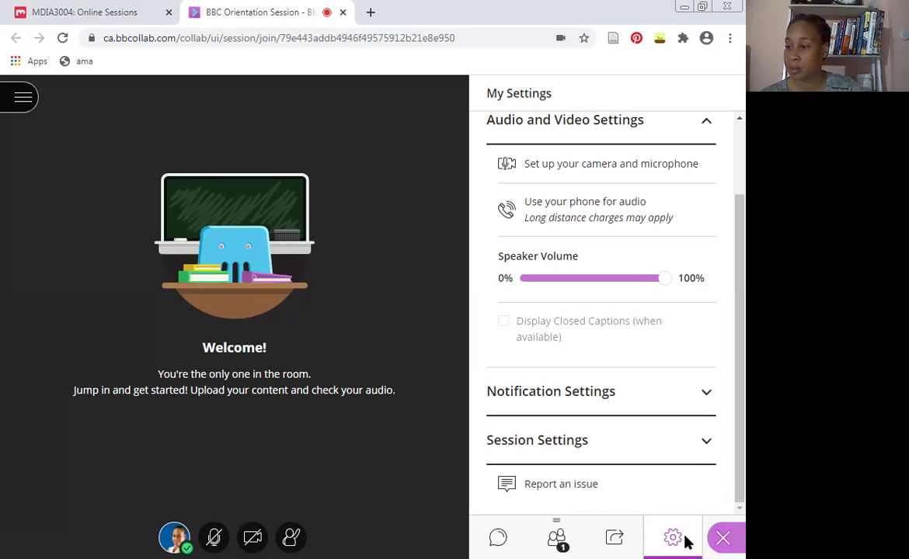
click(498, 538)
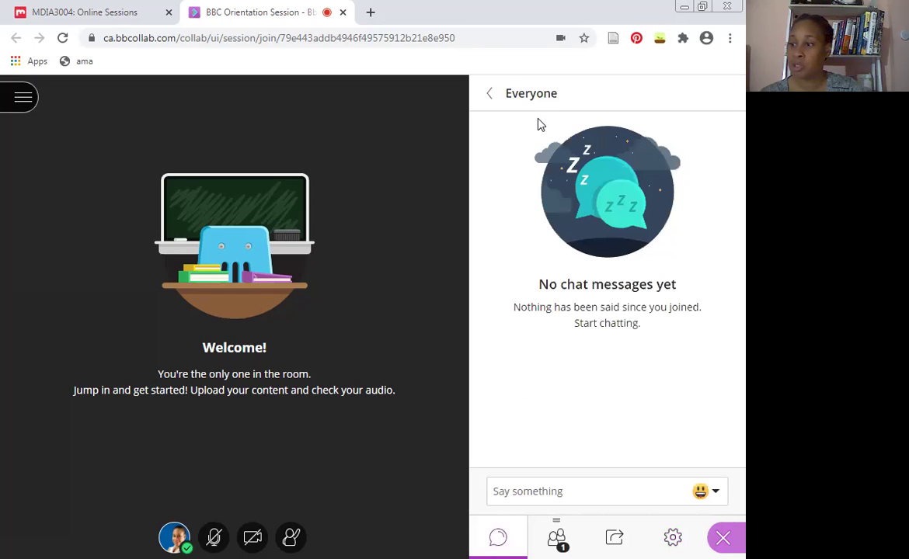
click(492, 100)
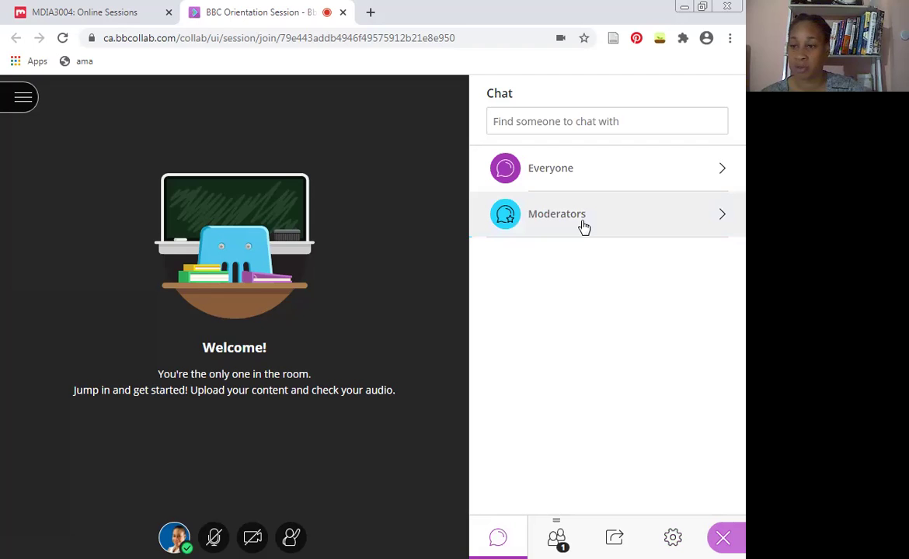
click(582, 170)
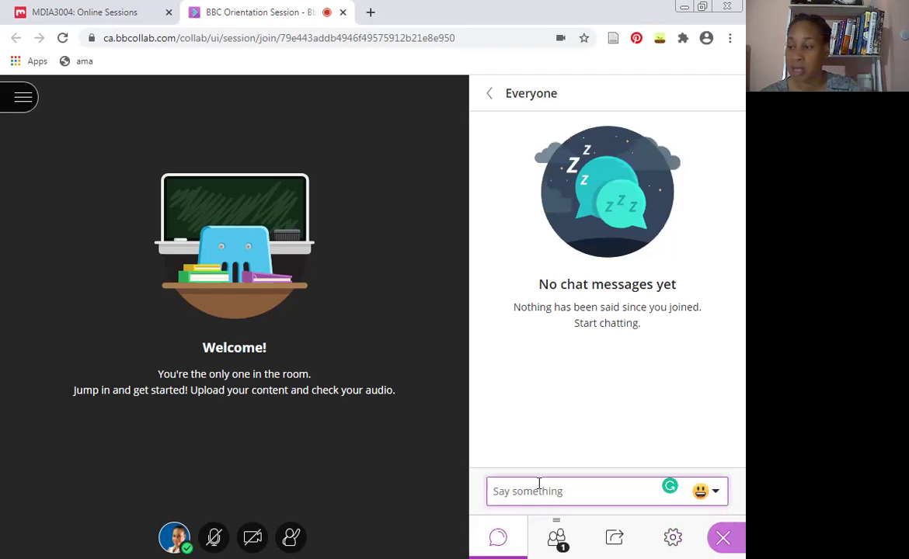
click(604, 486)
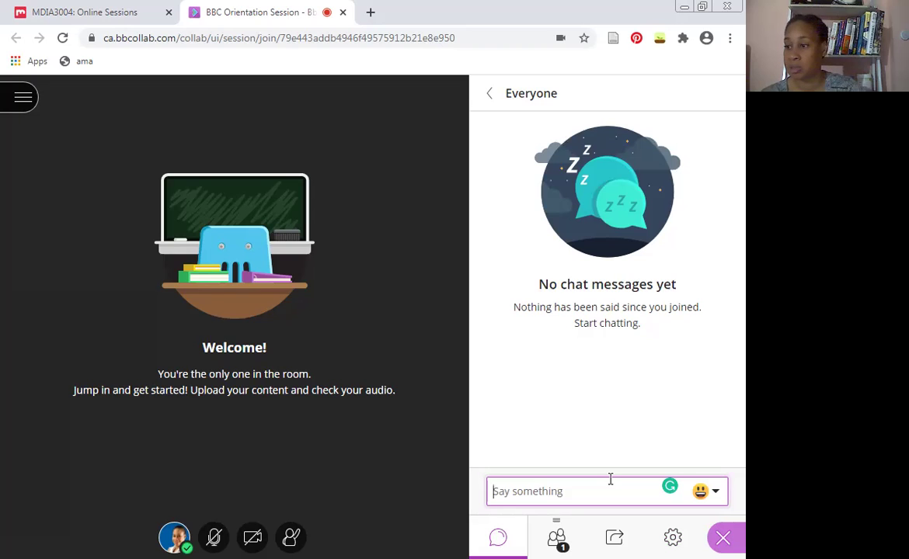
View the Moderators chat channel from the chat list and return to the Everyone chat
click(491, 93)
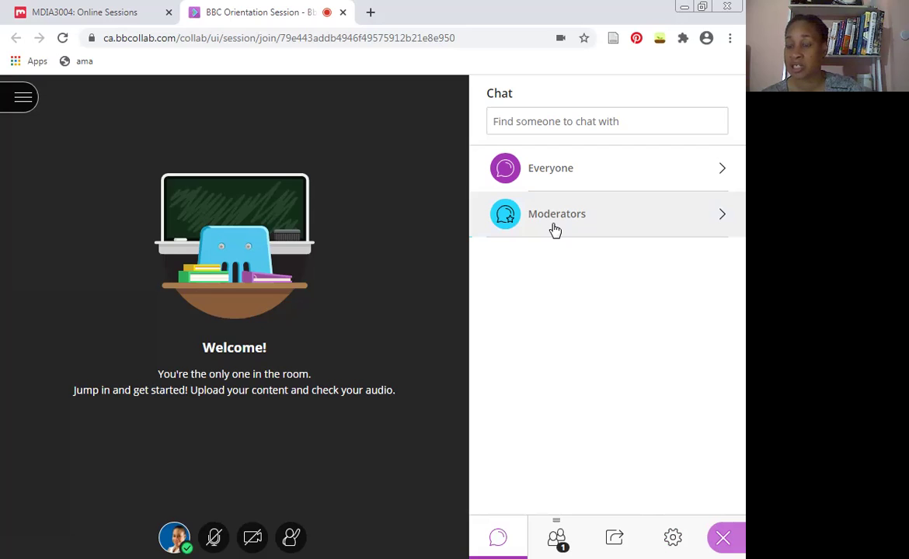
click(555, 230)
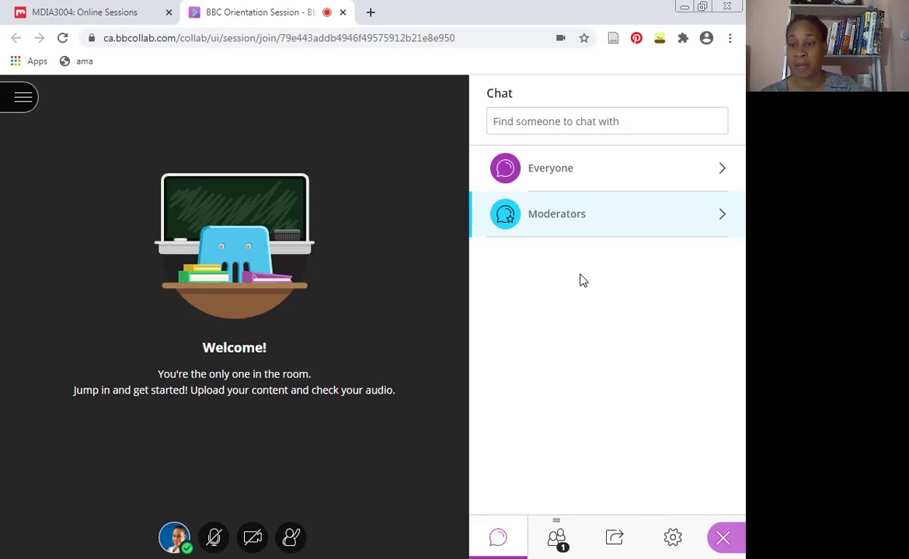
click(570, 174)
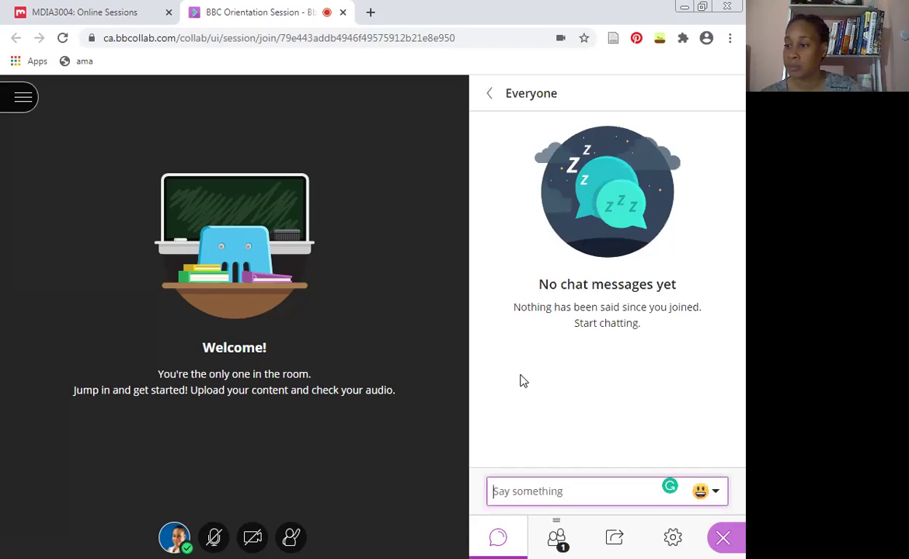
View the session's attendee list and the Share Content options
click(557, 540)
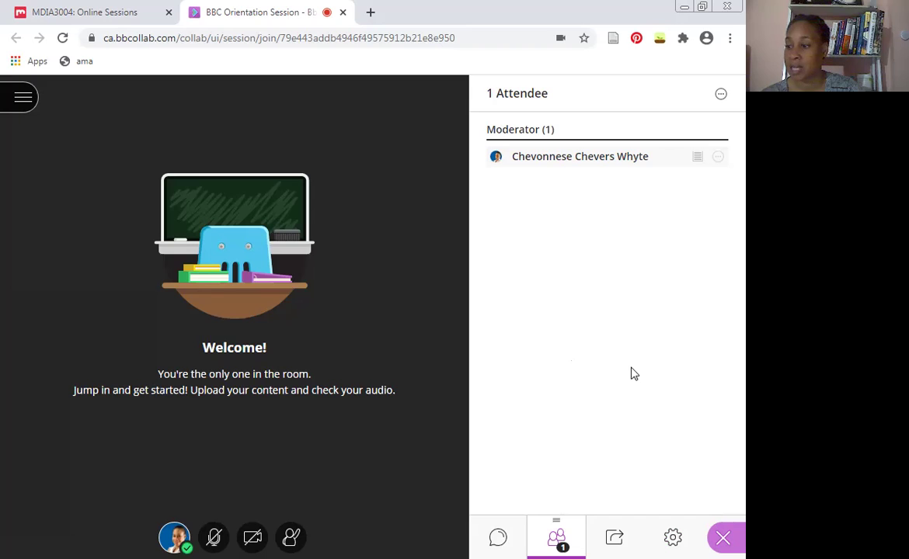
click(621, 541)
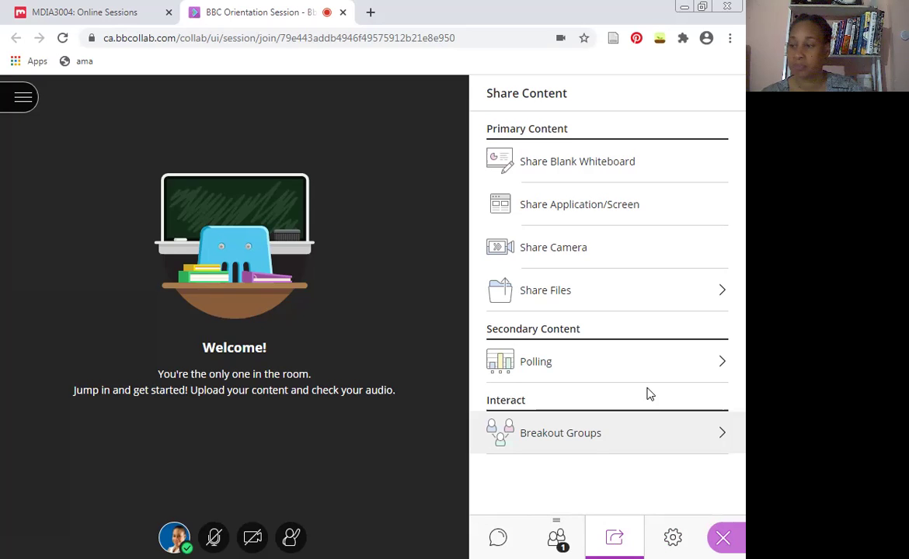
Share a blank whiteboard, draw a freehand blue pencil line across it, and stop sharing
click(569, 167)
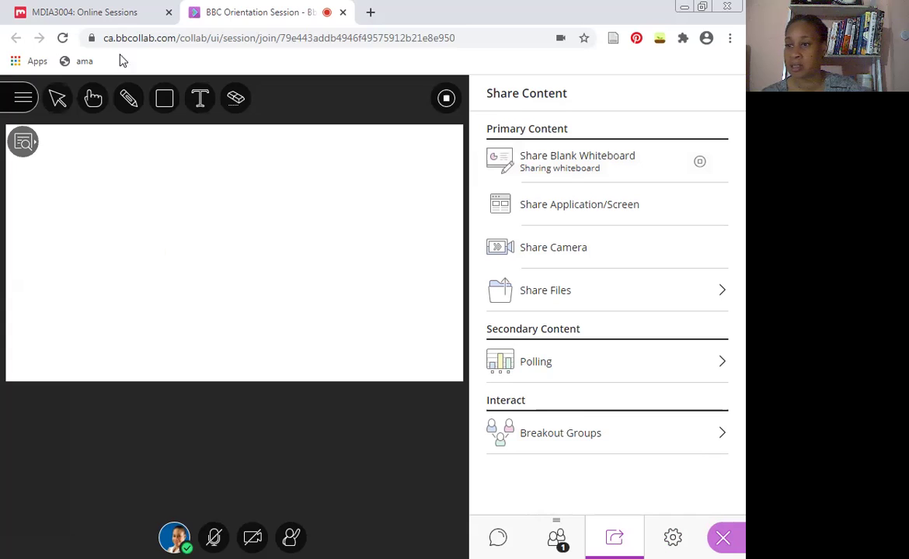
click(126, 107)
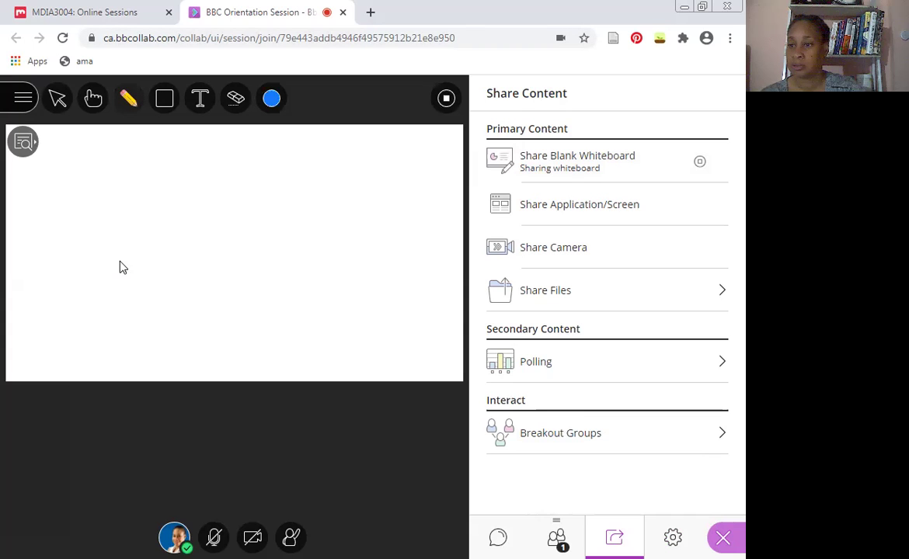
drag(116, 276, 188, 235)
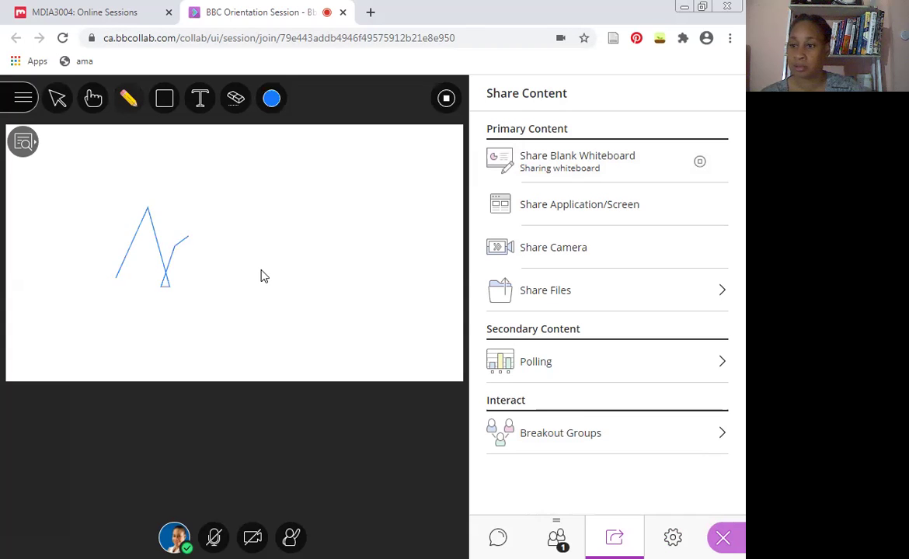
drag(261, 275, 261, 275)
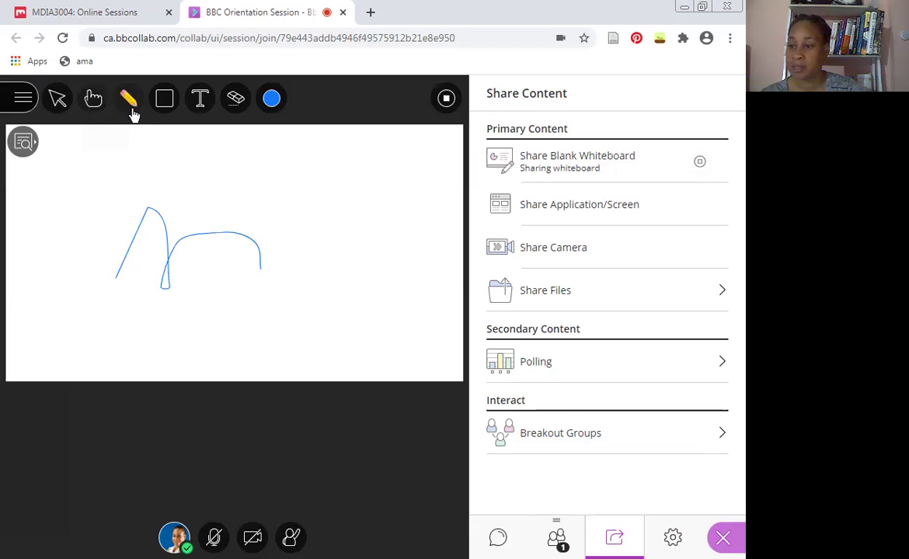
click(446, 99)
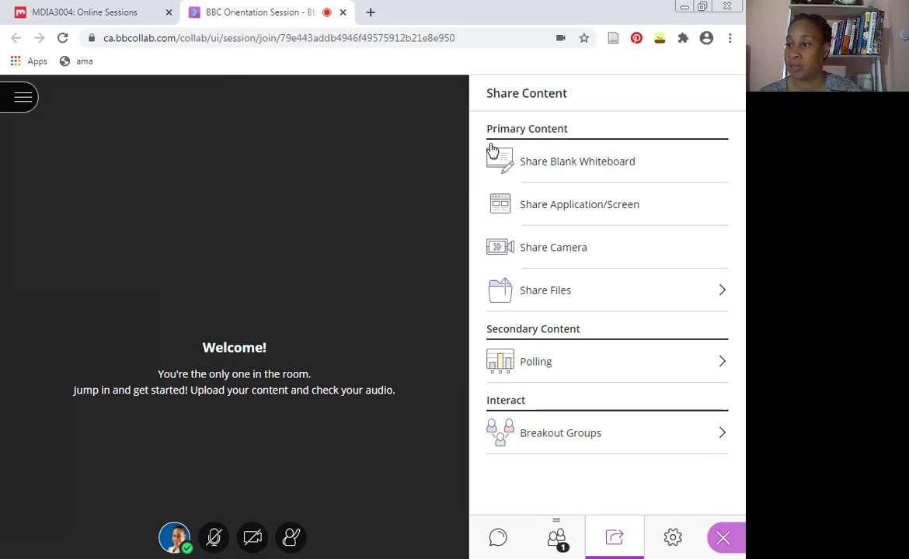
Look over the Application Window, Chrome Tab and Your Entire Screen choices for sharing an application or screen
click(610, 217)
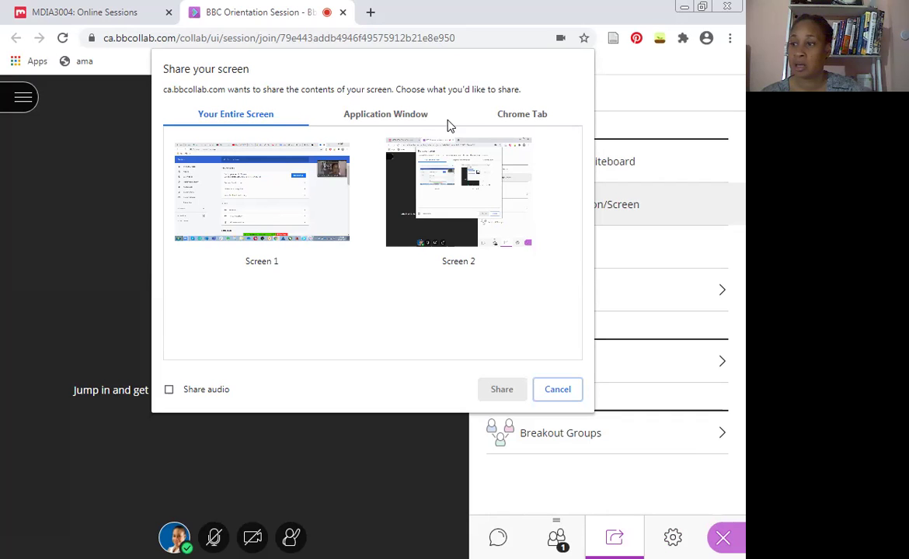
click(397, 119)
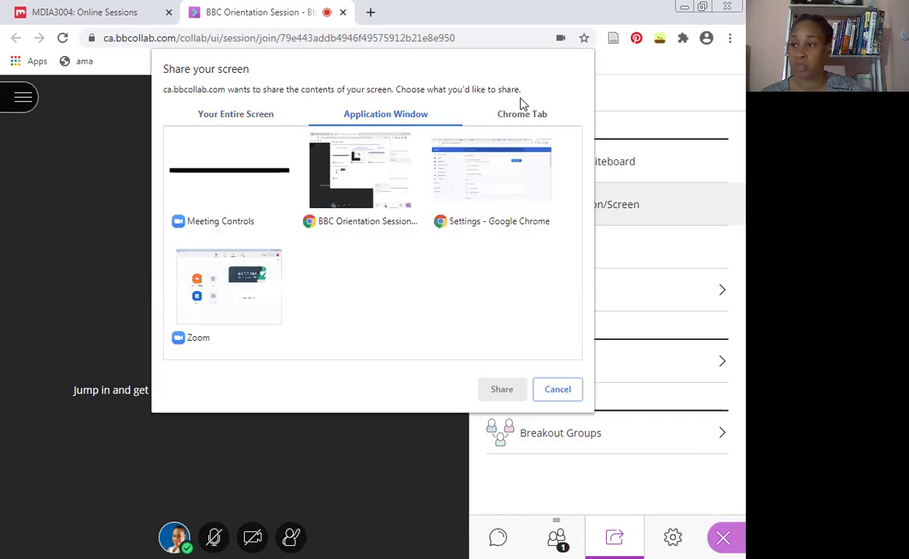
click(533, 124)
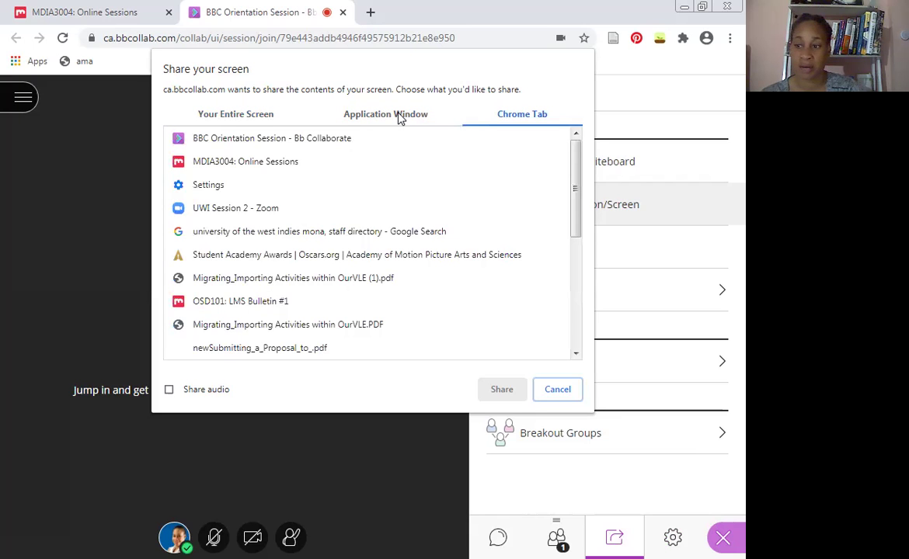
click(399, 118)
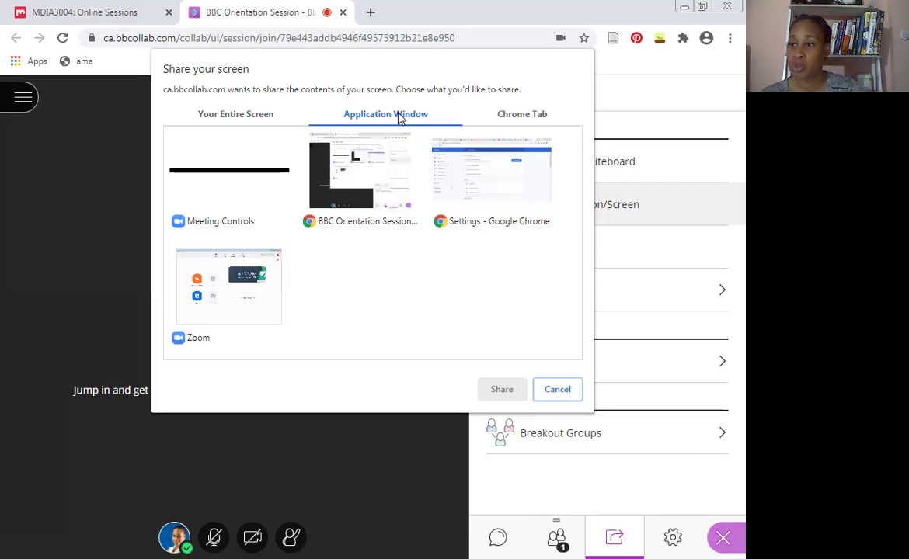
click(255, 119)
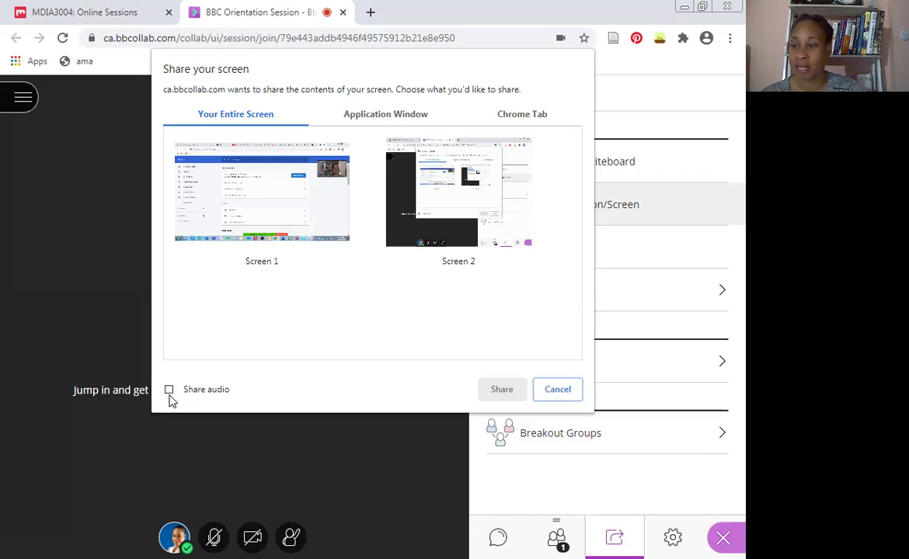
Set up an entire-screen share of Screen 1 with Share audio enabled, and cancel it without sharing
click(170, 391)
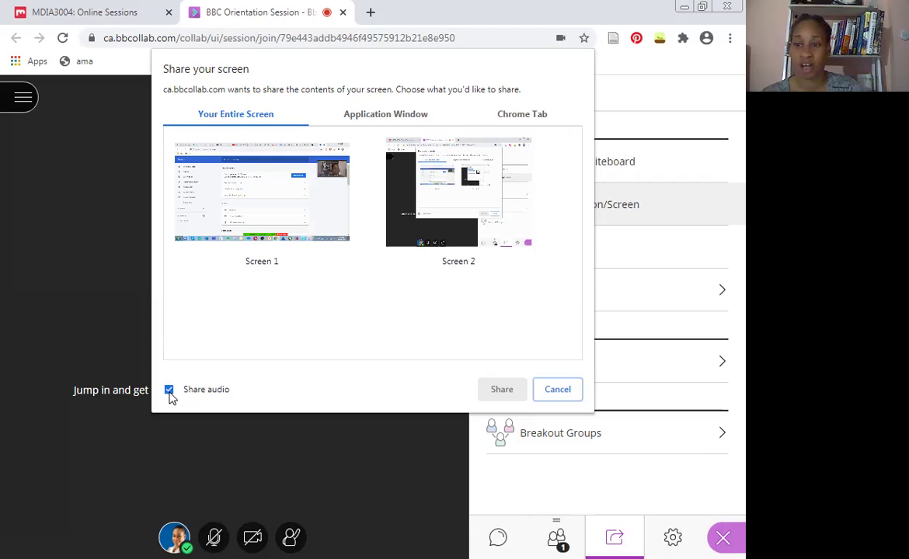
click(170, 392)
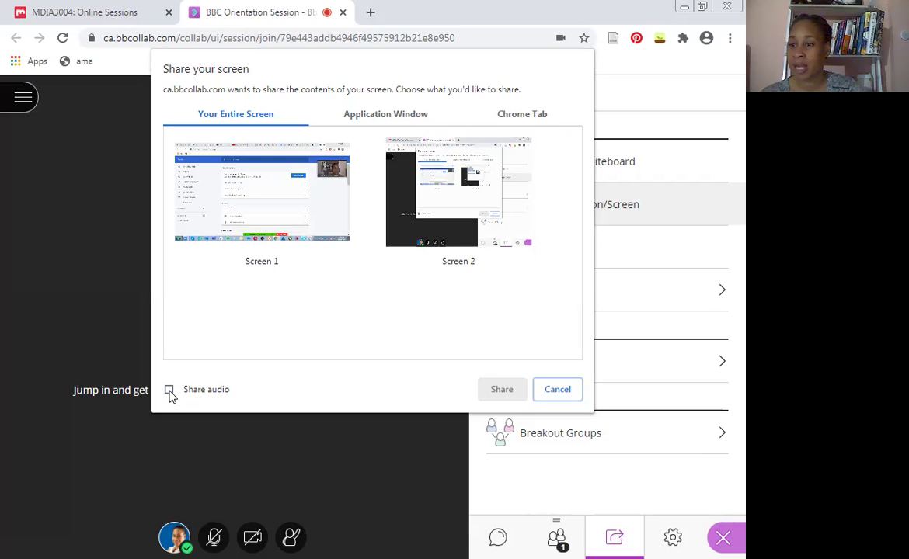
click(170, 392)
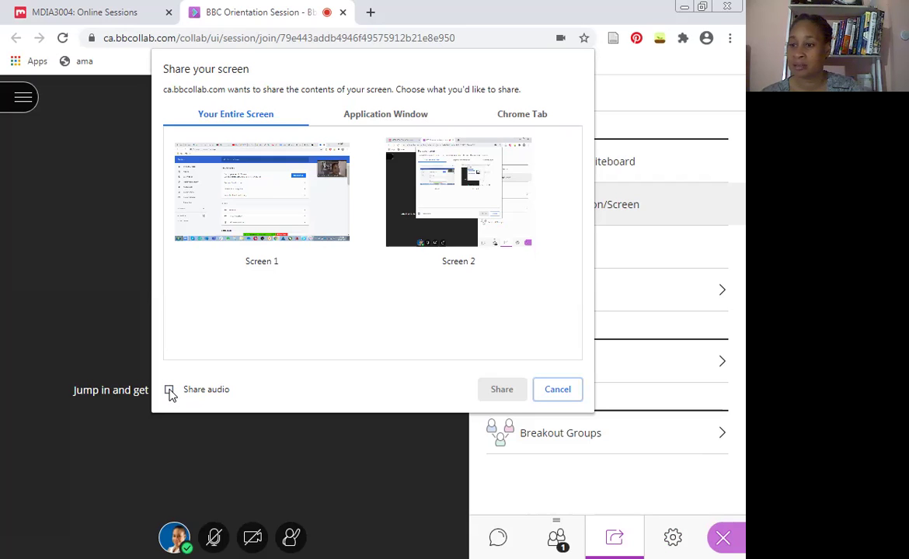
click(264, 195)
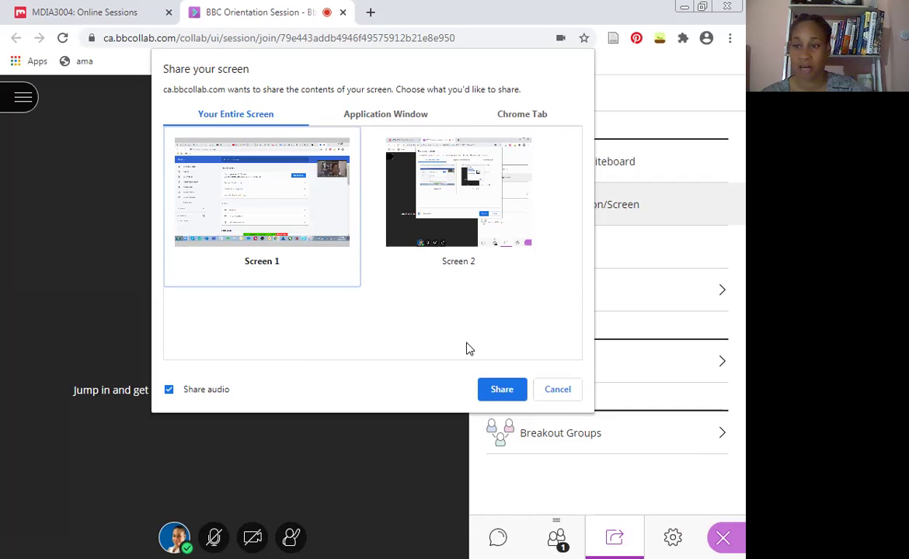
click(569, 391)
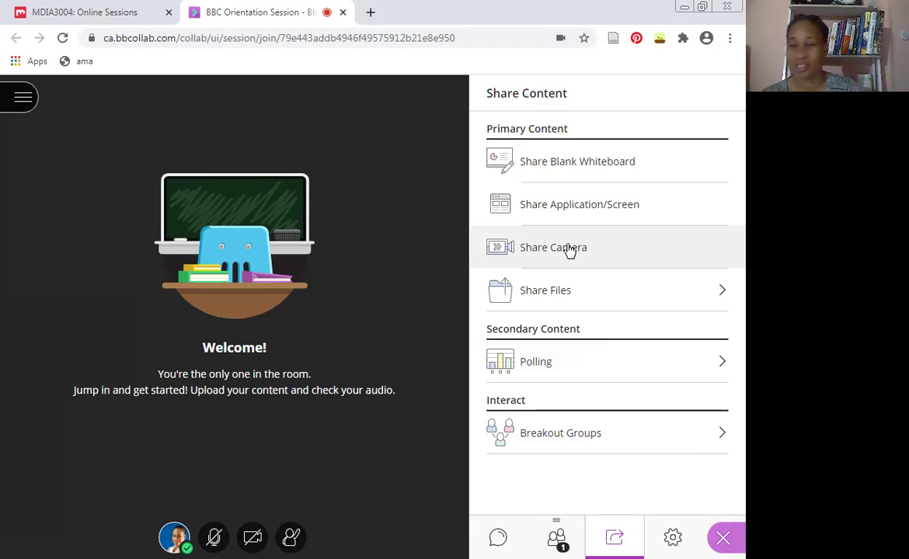
View the Share Files upload area, return to the Share Content options, and close the Collaborate panel
click(574, 289)
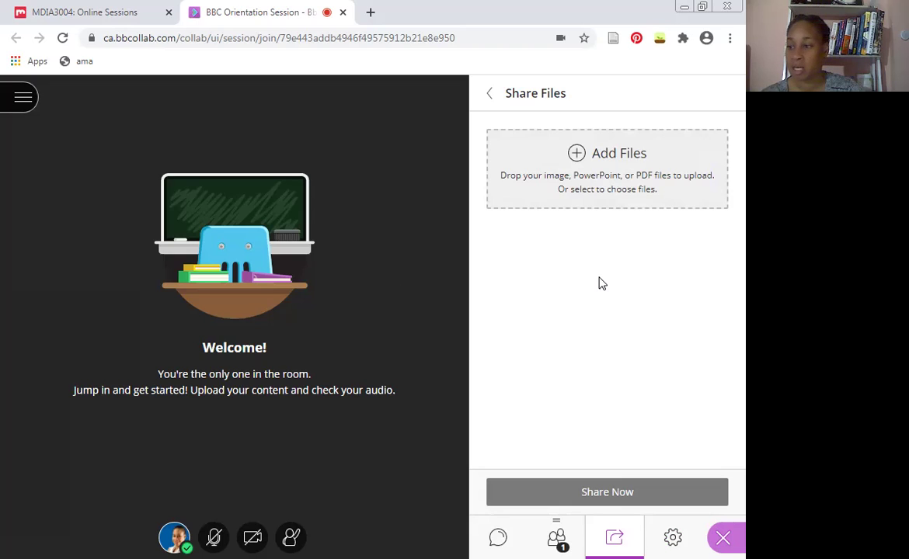
click(490, 96)
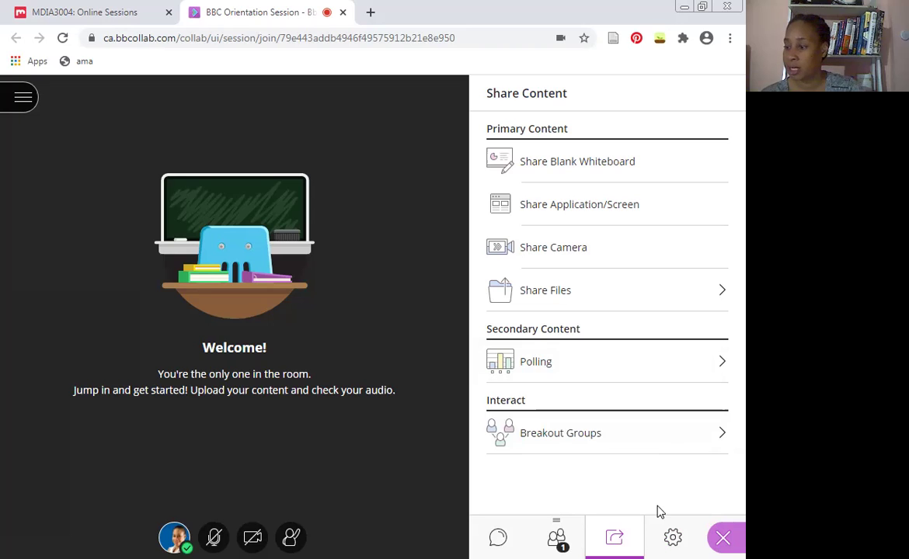
click(723, 538)
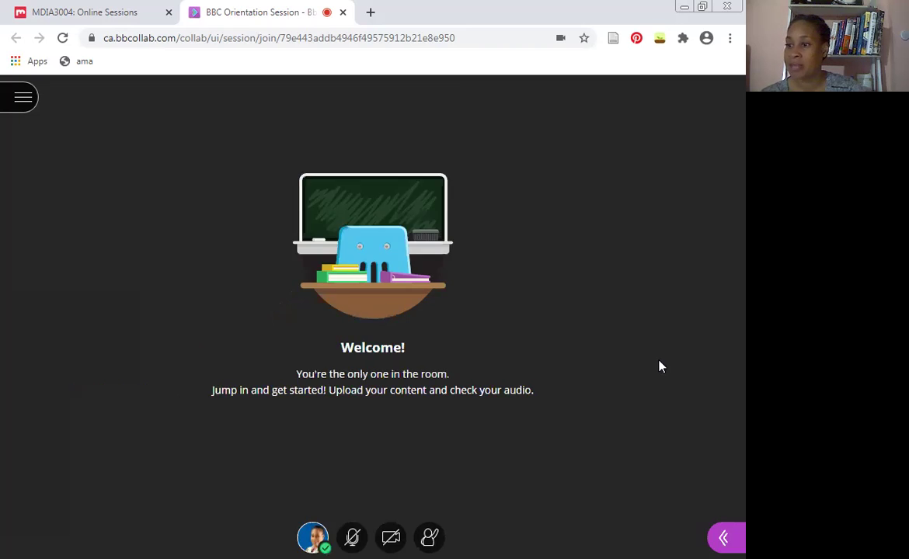
Leave the BBC Orientation Session, skip the audio and video rating, and close the session's page
click(24, 101)
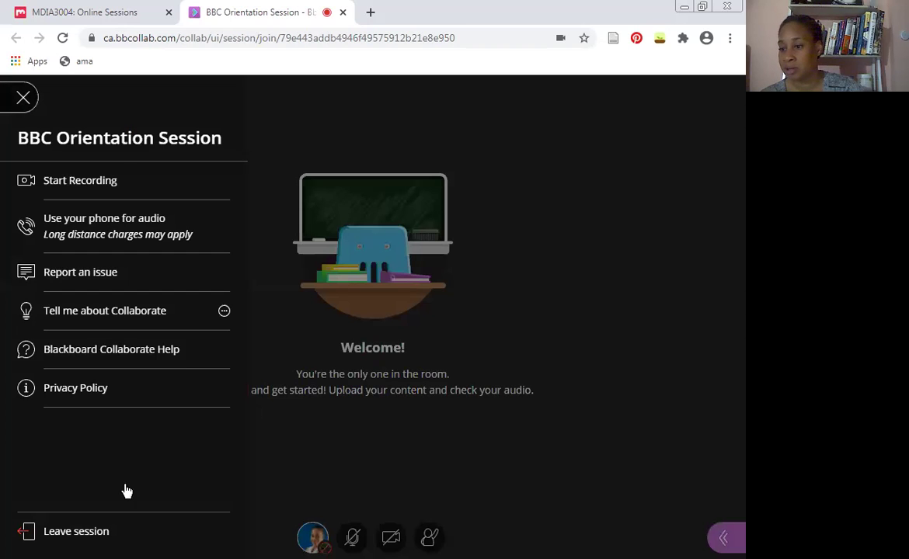
click(128, 532)
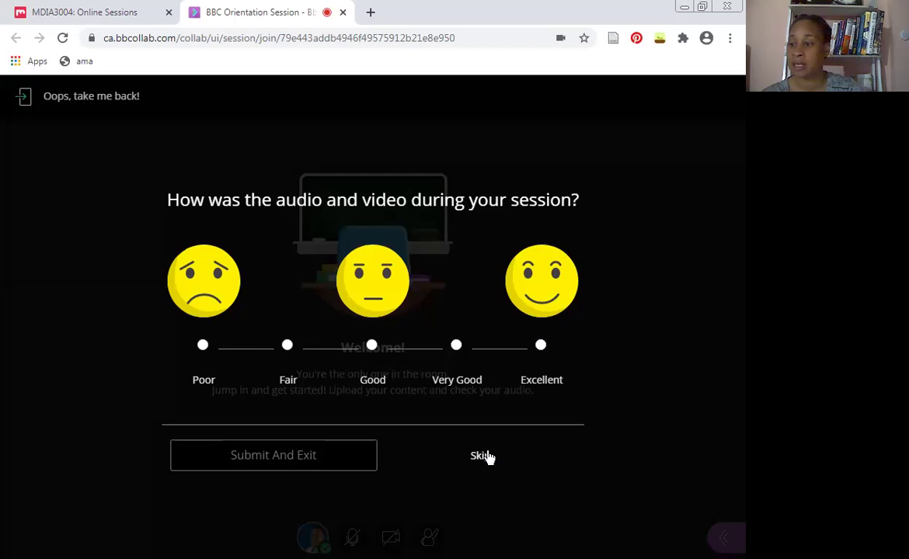
click(481, 456)
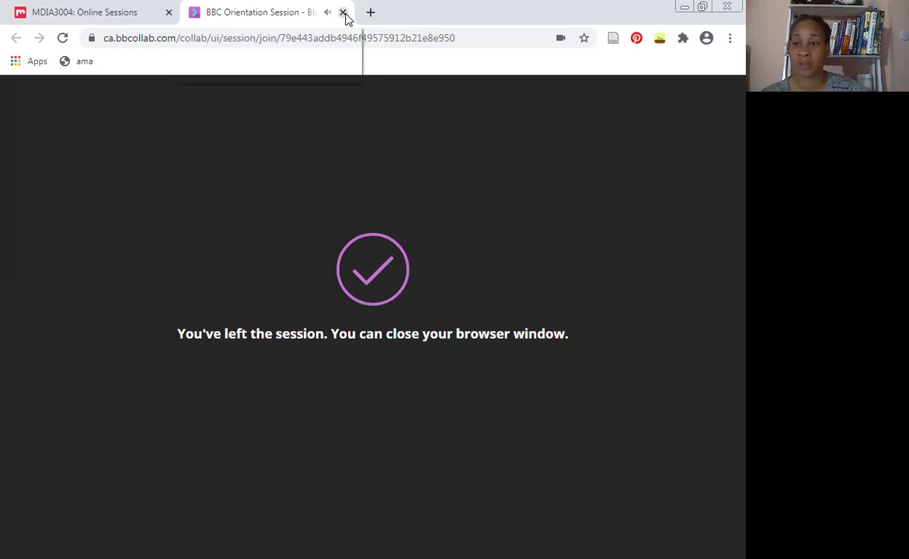
click(343, 13)
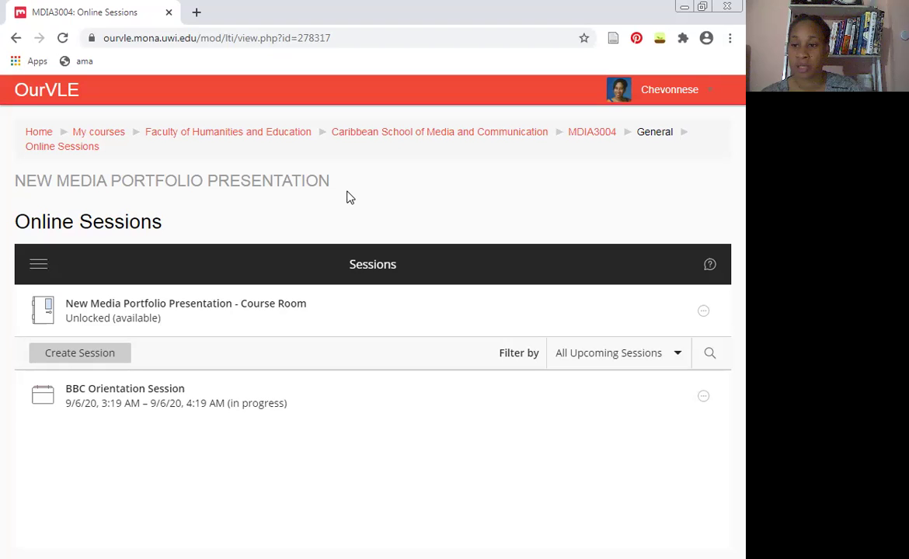
View the Recordings list of the course's Online Sessions and reopen its navigation options
click(37, 265)
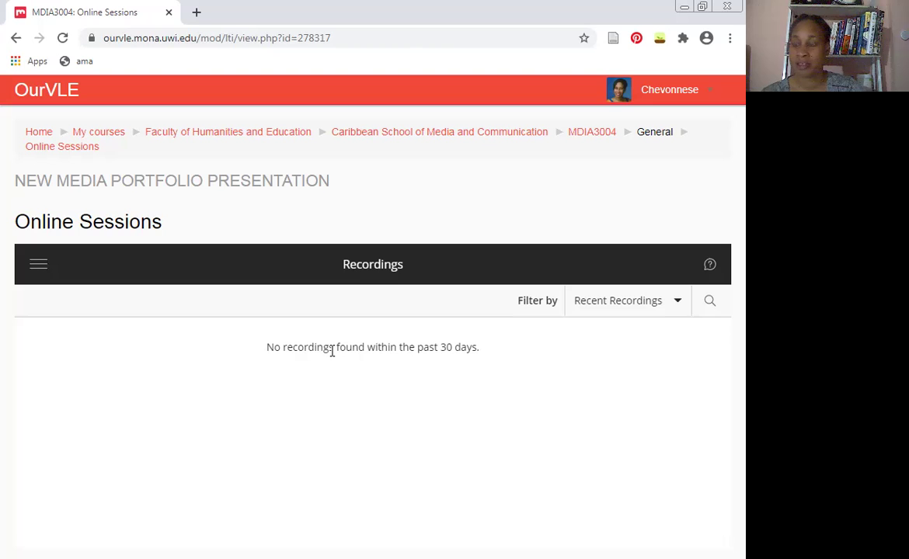
click(43, 266)
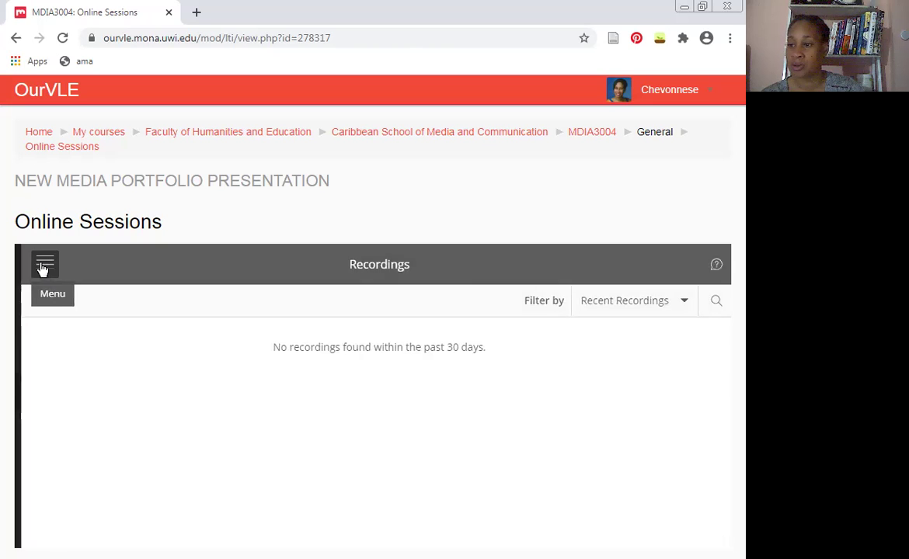